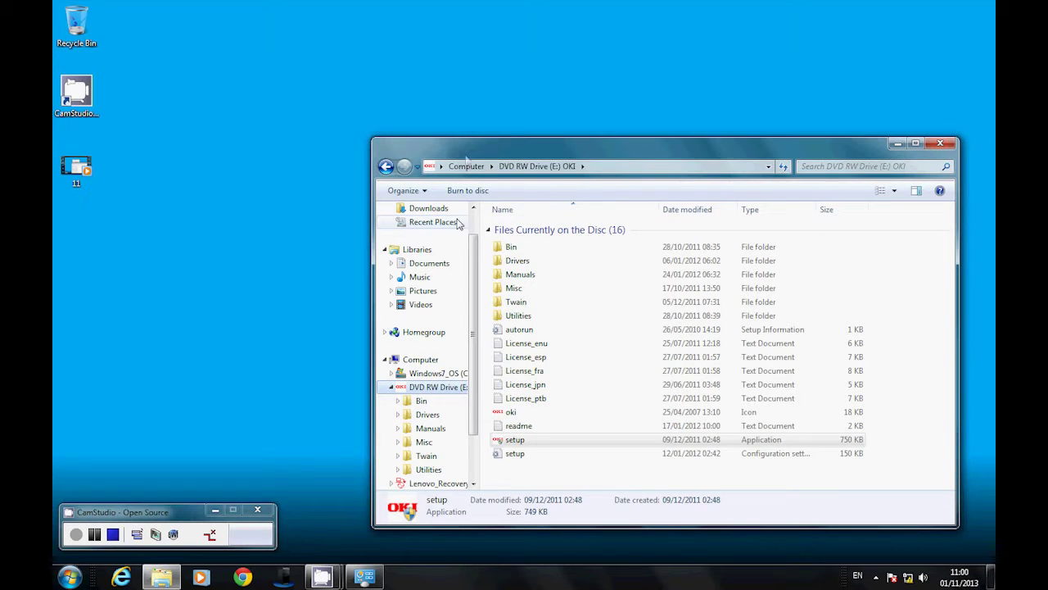
Run the OKI setup application from the disc, allow it to make changes, and choose the setup language
{"action": "double_click", "coordinate": [513, 441]}
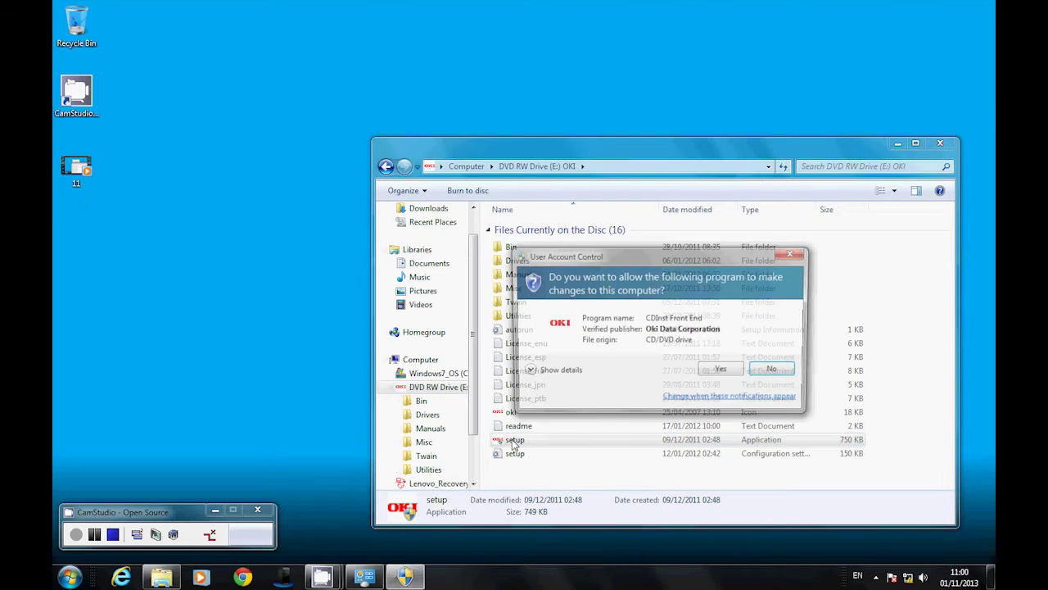
{"action": "left_click", "coordinate": [724, 373]}
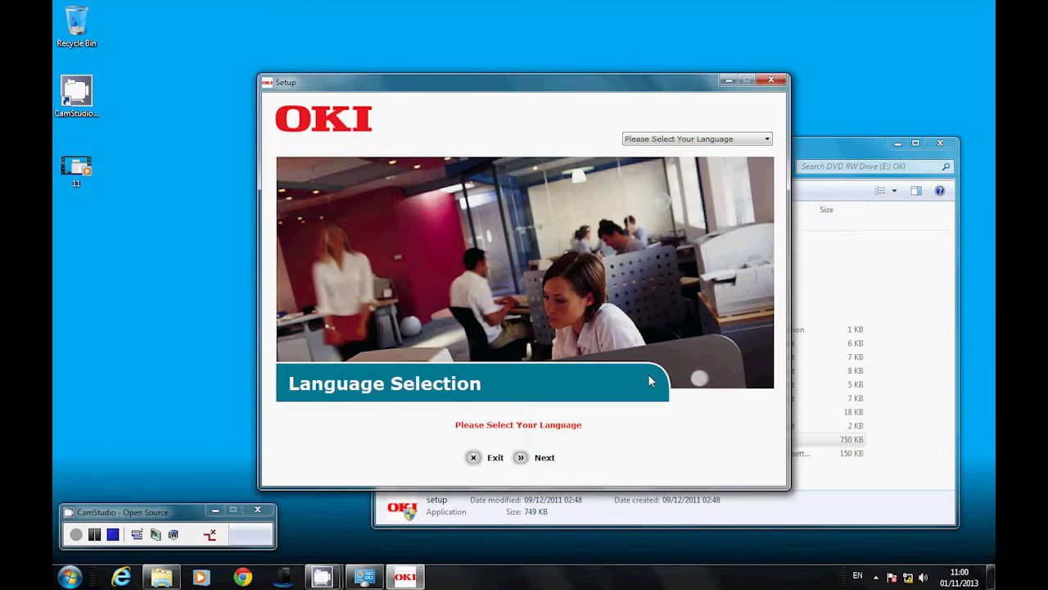
{"action": "left_click", "coordinate": [746, 141]}
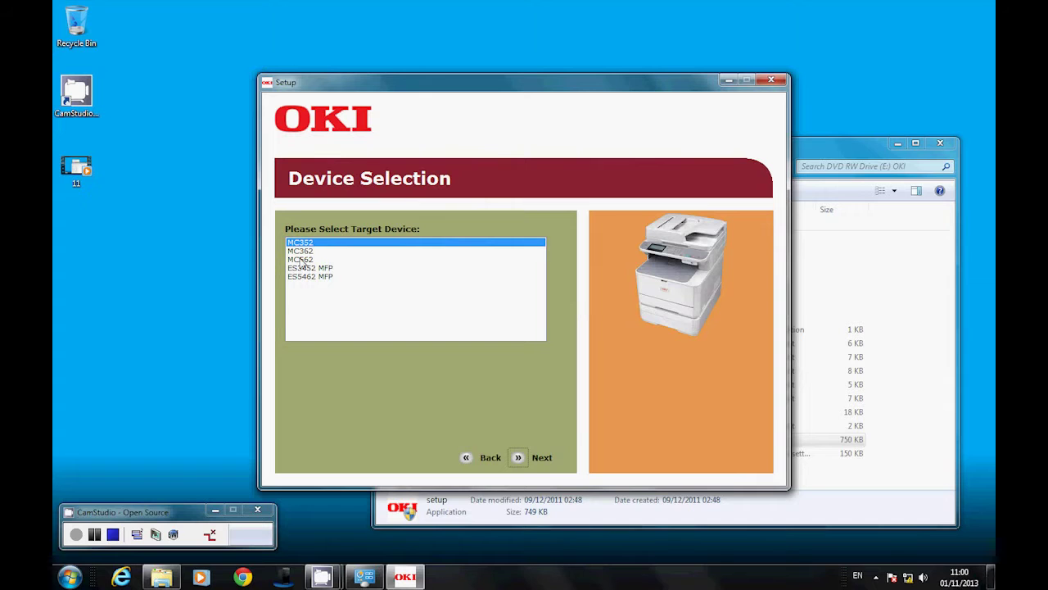
Choose MC562 as the target device and continue to its software list
{"action": "left_click", "coordinate": [302, 260]}
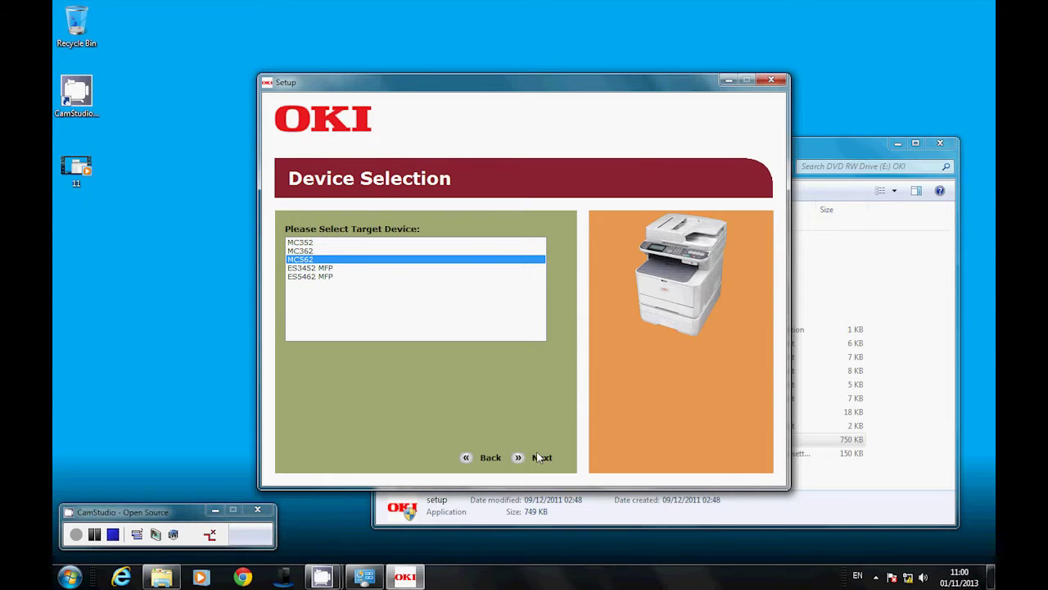
{"action": "left_click", "coordinate": [541, 457]}
{"action": "left_click", "coordinate": [544, 460]}
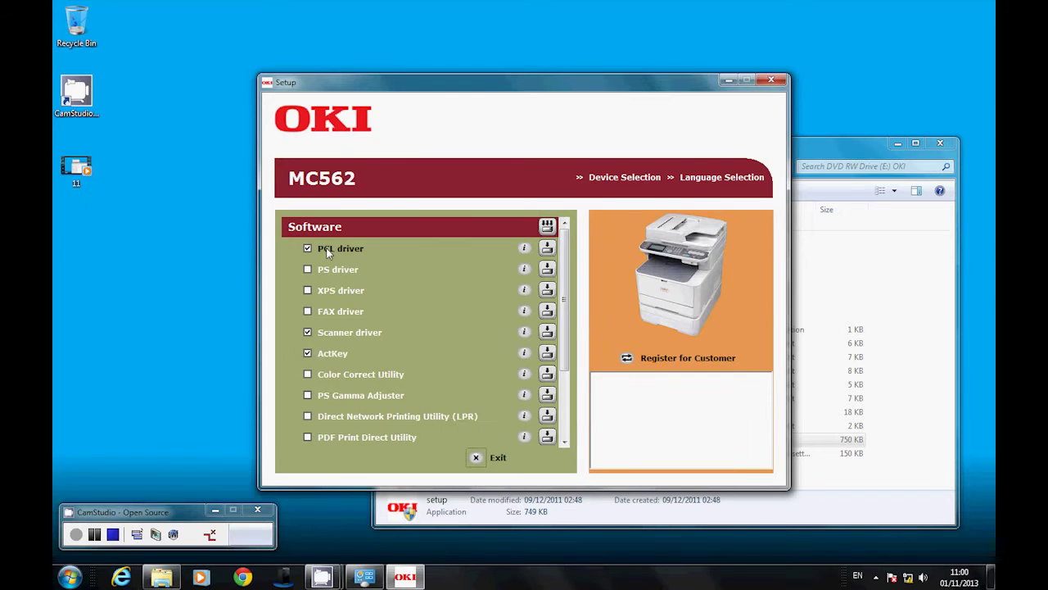
Exclude ActKey from the software selection and install the PCL driver and Scanner driver together
{"action": "mouse_move", "coordinate": [476, 322]}
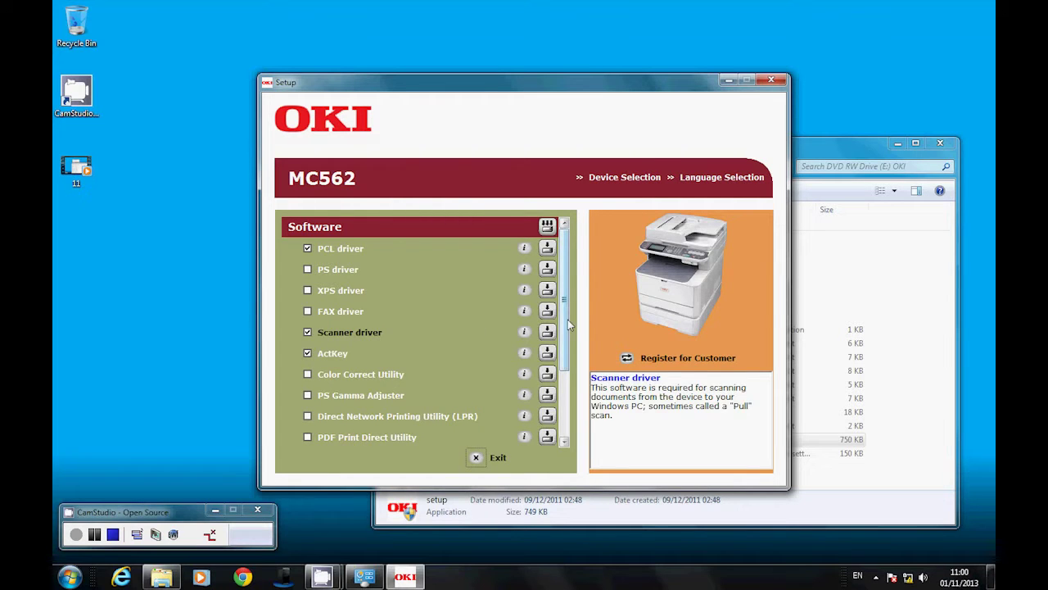
{"action": "mouse_move", "coordinate": [563, 360]}
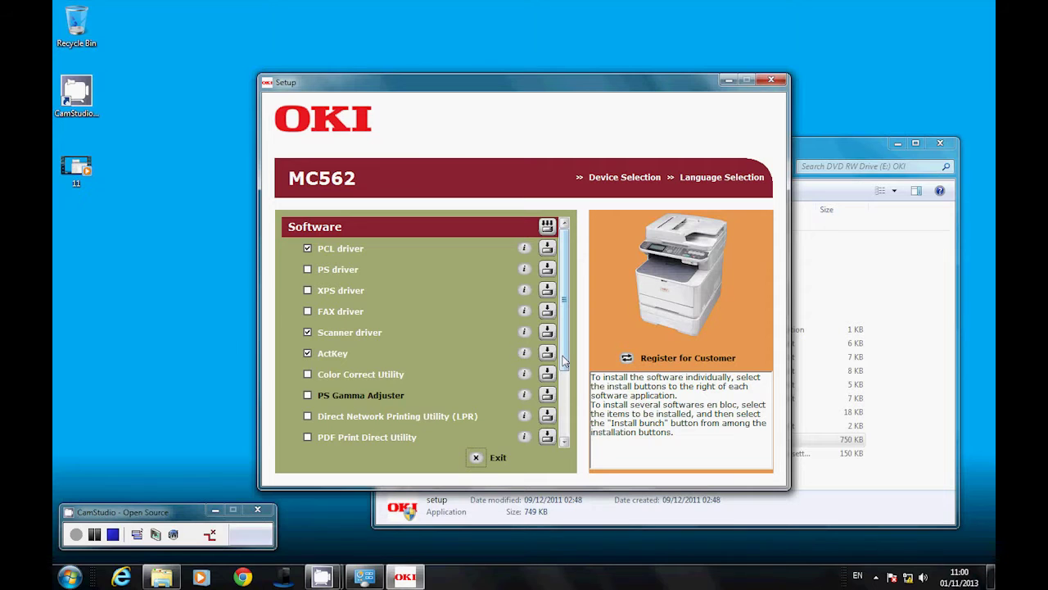
{"action": "left_click_drag", "start_coordinate": [563, 361], "coordinate": [578, 334]}
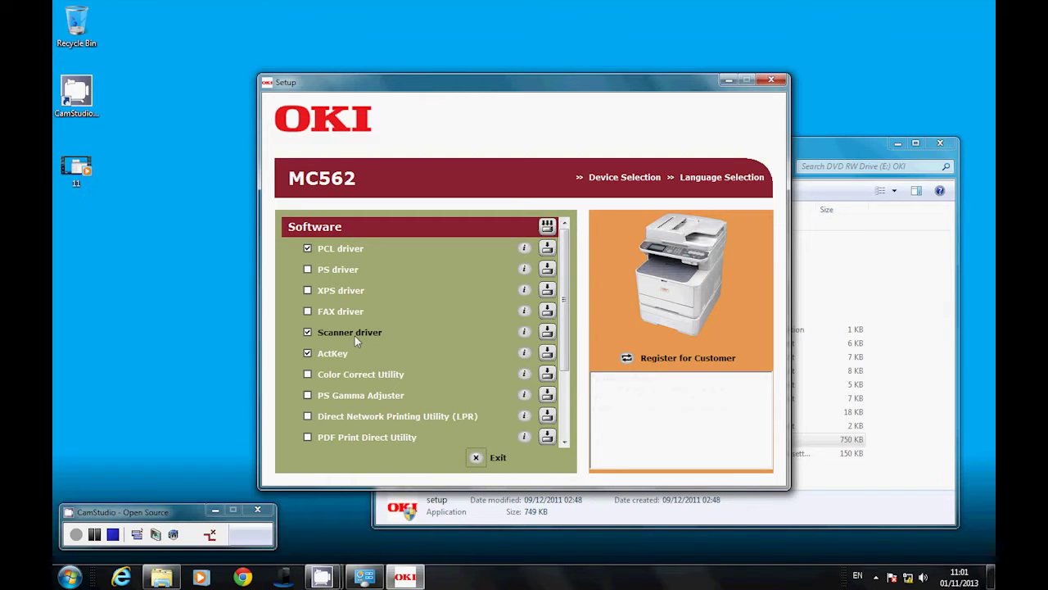
{"action": "mouse_move", "coordinate": [346, 337]}
{"action": "left_click", "coordinate": [309, 354]}
{"action": "left_click", "coordinate": [547, 227]}
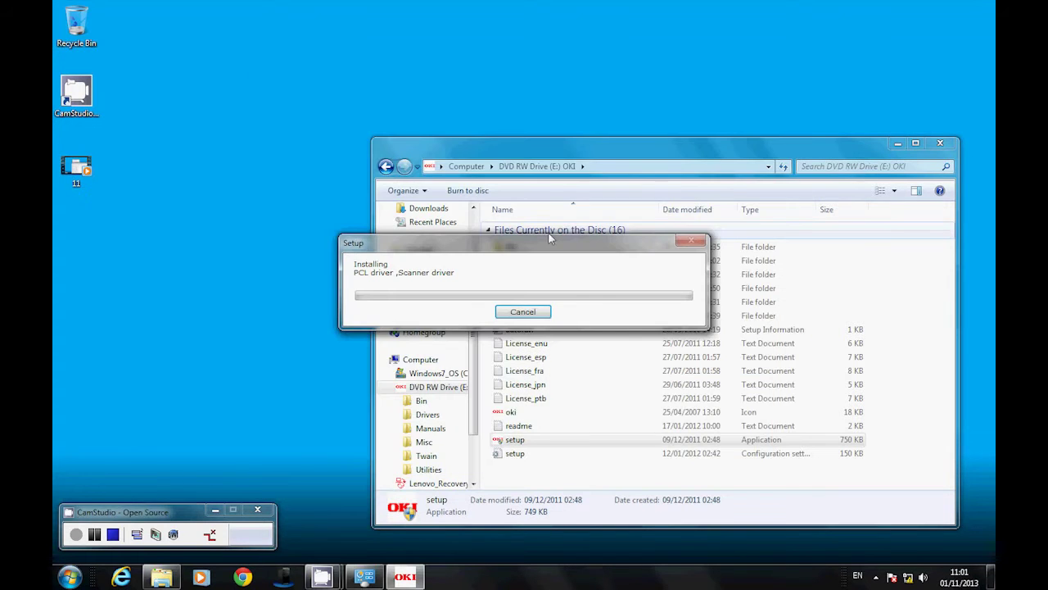
{"action": "left_click", "coordinate": [94, 535]}
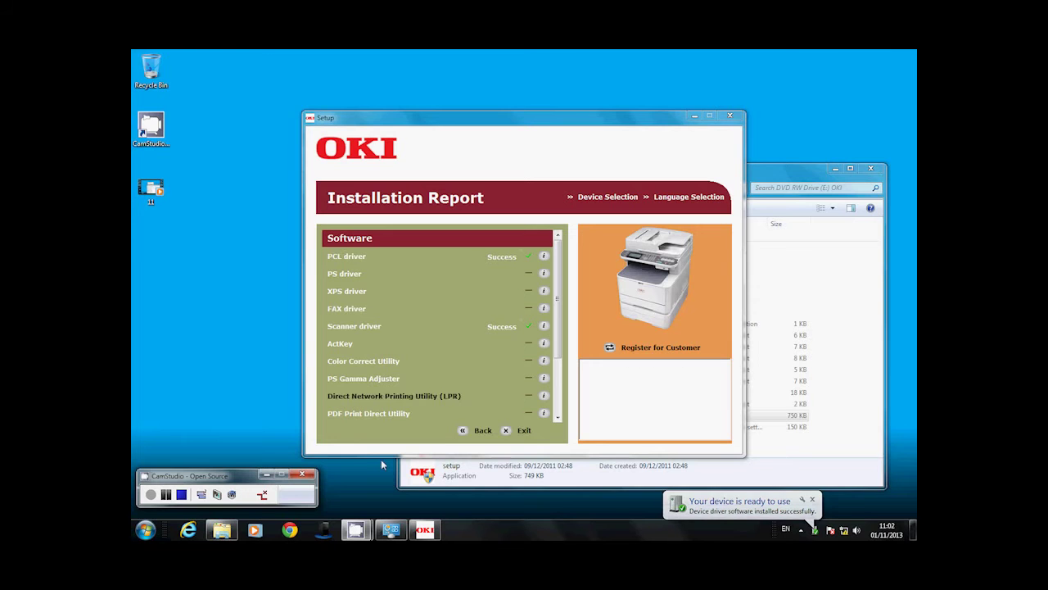
Open the printer properties of OKI MC562(PCL) from Devices and Printers
{"action": "left_click", "coordinate": [145, 531]}
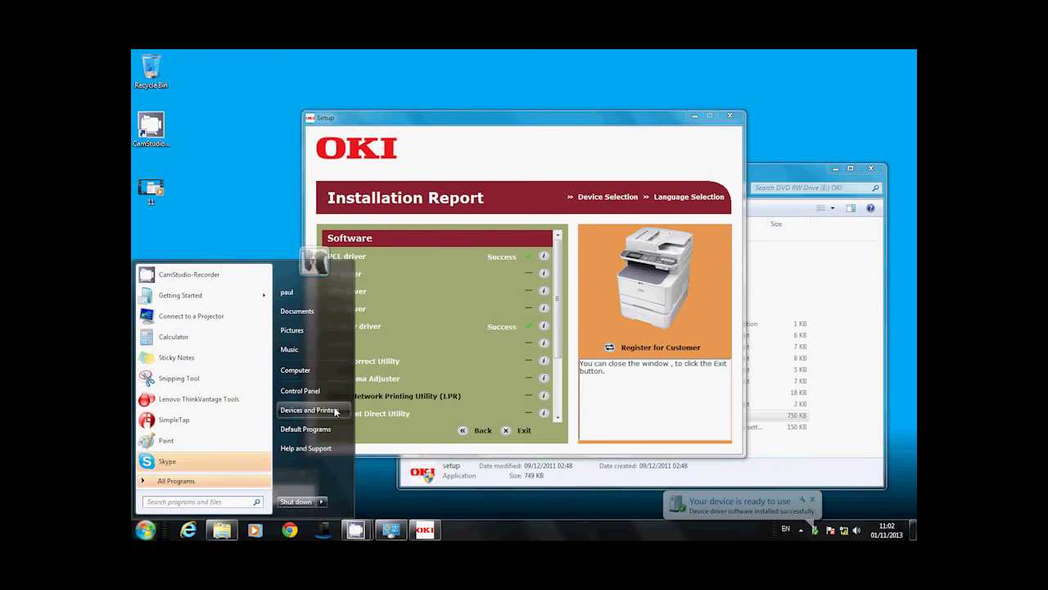
{"action": "left_click", "coordinate": [307, 408]}
{"action": "right_click", "coordinate": [554, 314]}
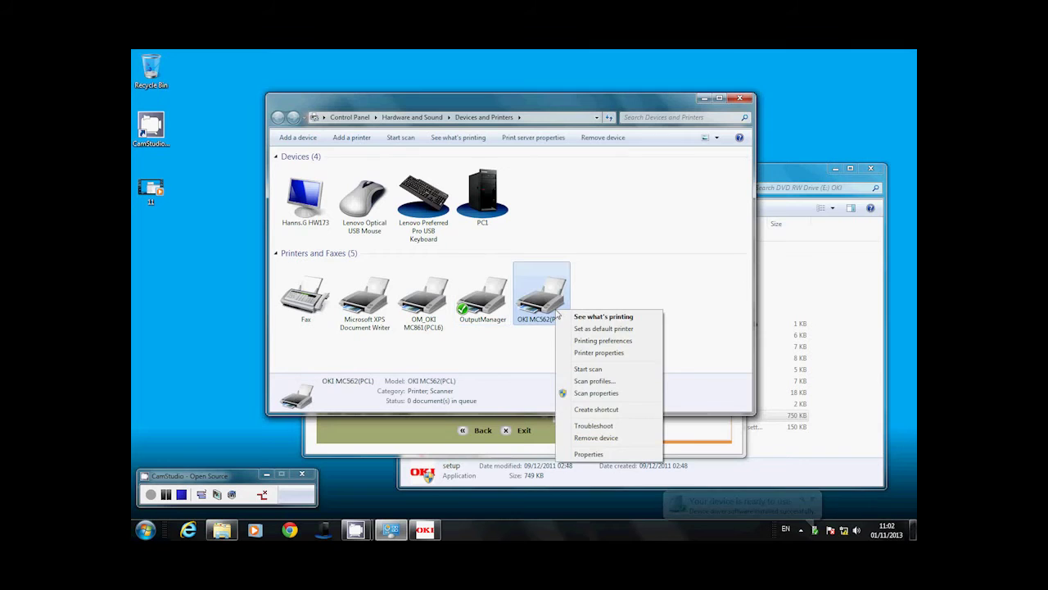
{"action": "left_click", "coordinate": [603, 354]}
{"action": "left_click_drag", "start_coordinate": [773, 215], "coordinate": [585, 134]}
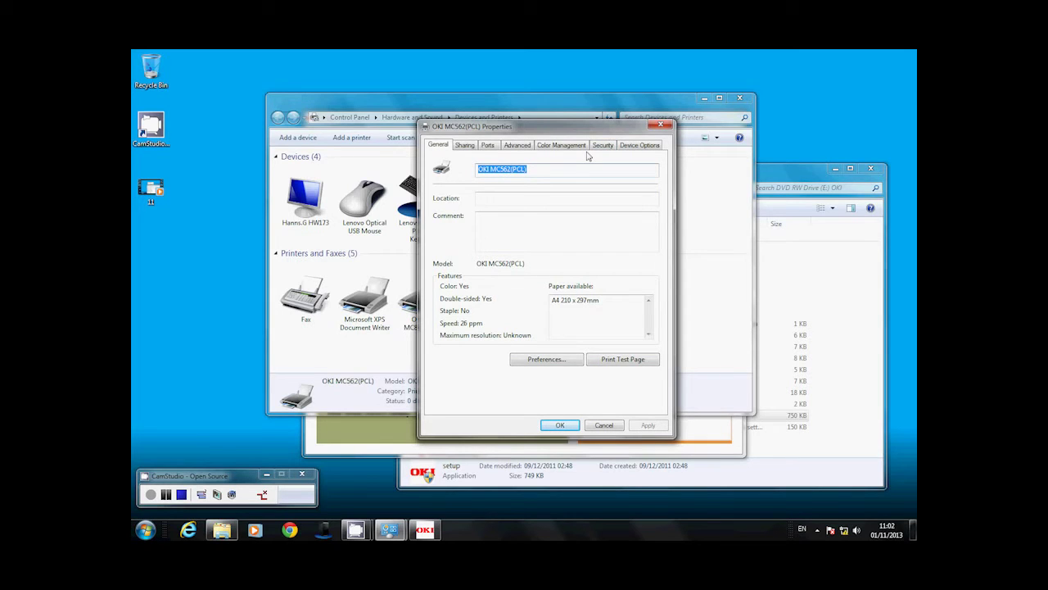
Start adding a new driver from the printer's advanced properties and choose to install it from a disk
{"action": "left_click", "coordinate": [519, 146]}
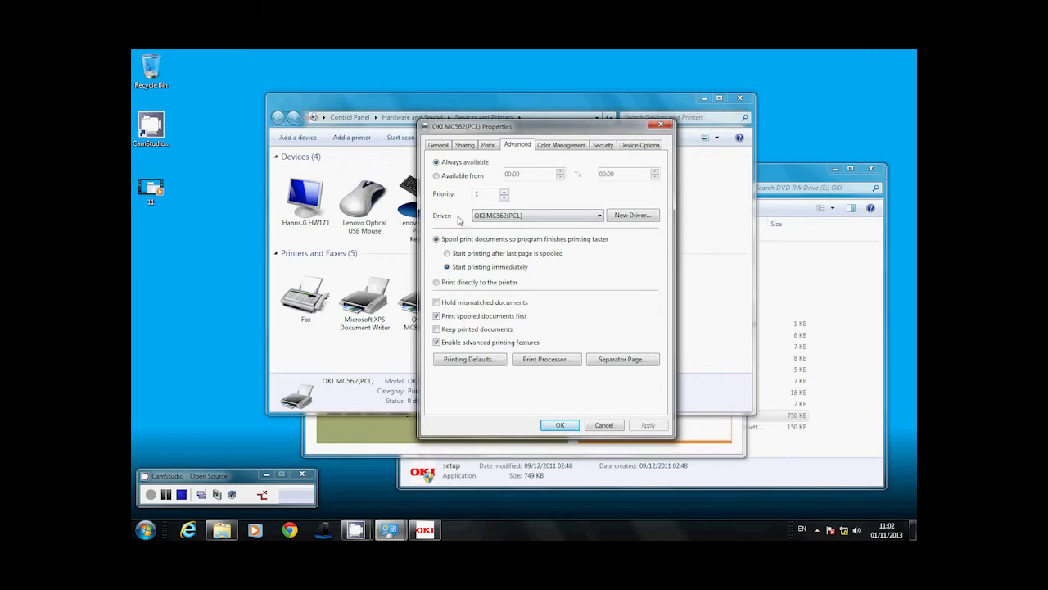
{"action": "left_click", "coordinate": [516, 218]}
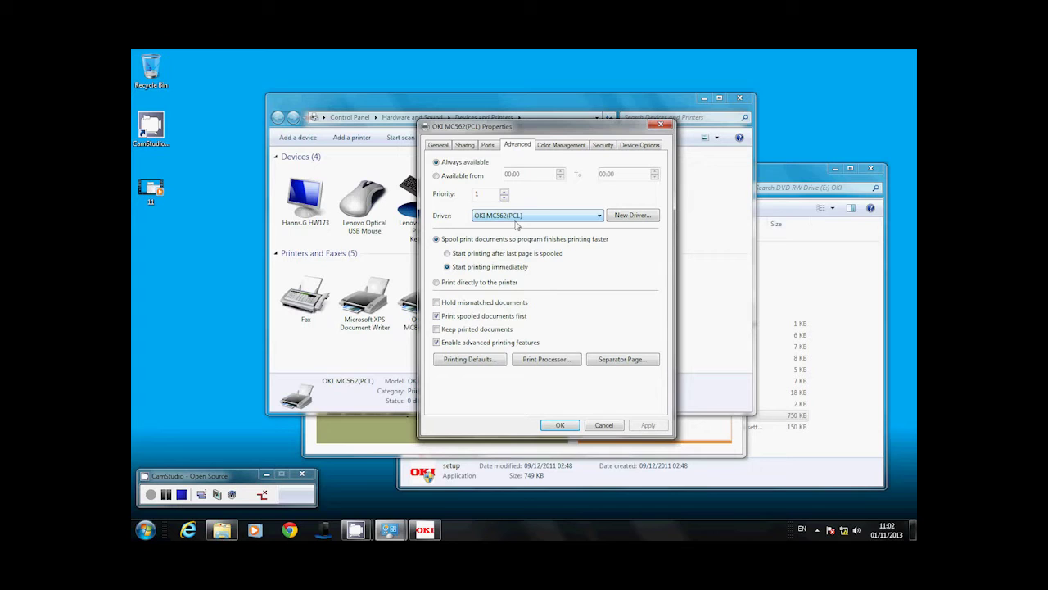
{"action": "left_click", "coordinate": [629, 218]}
{"action": "left_click", "coordinate": [640, 217]}
{"action": "key", "text": "Return"}
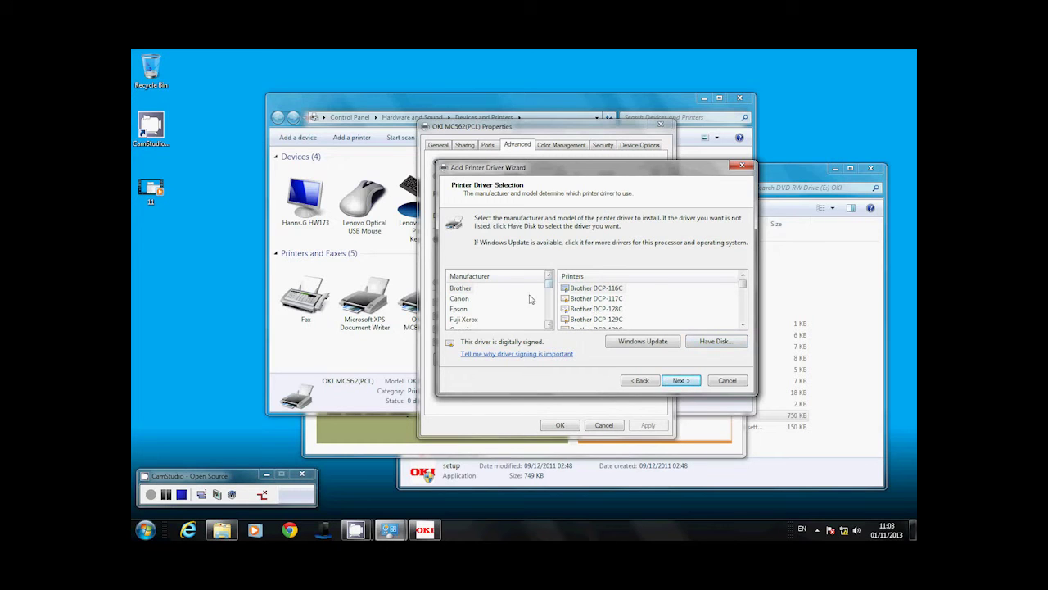
{"action": "left_click", "coordinate": [716, 342]}
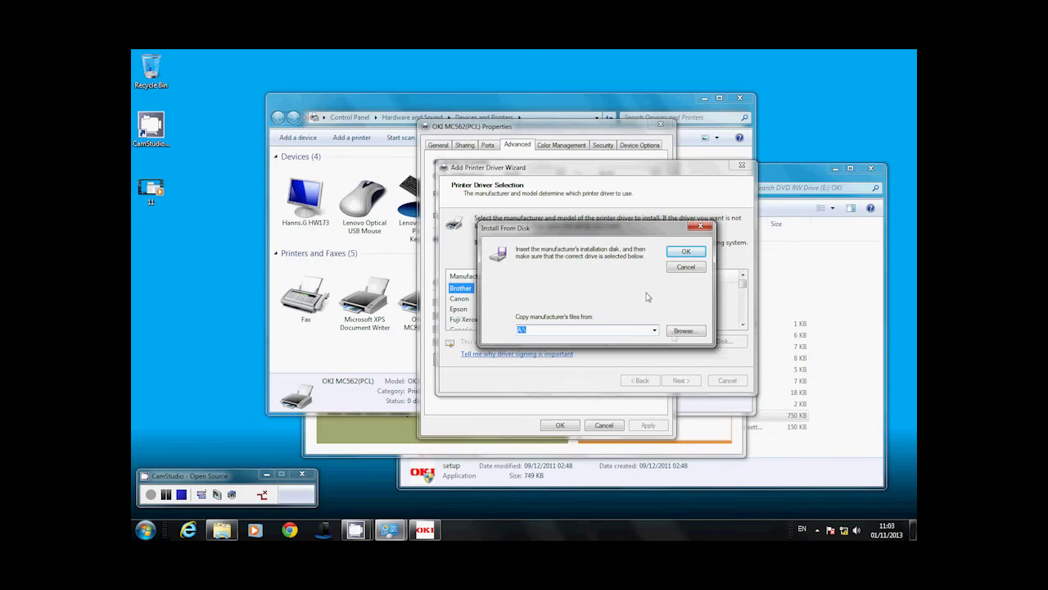
Load the OKW3S04O setup information file from the Drivers\PS folder on the OKI disc in drive E
{"action": "left_click", "coordinate": [668, 332]}
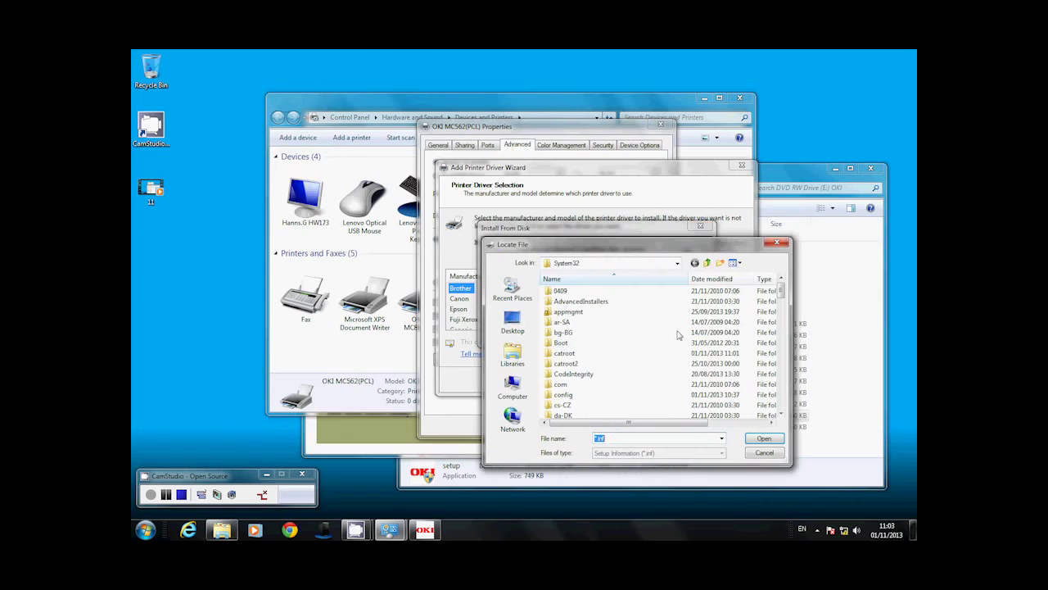
{"action": "left_click", "coordinate": [677, 263]}
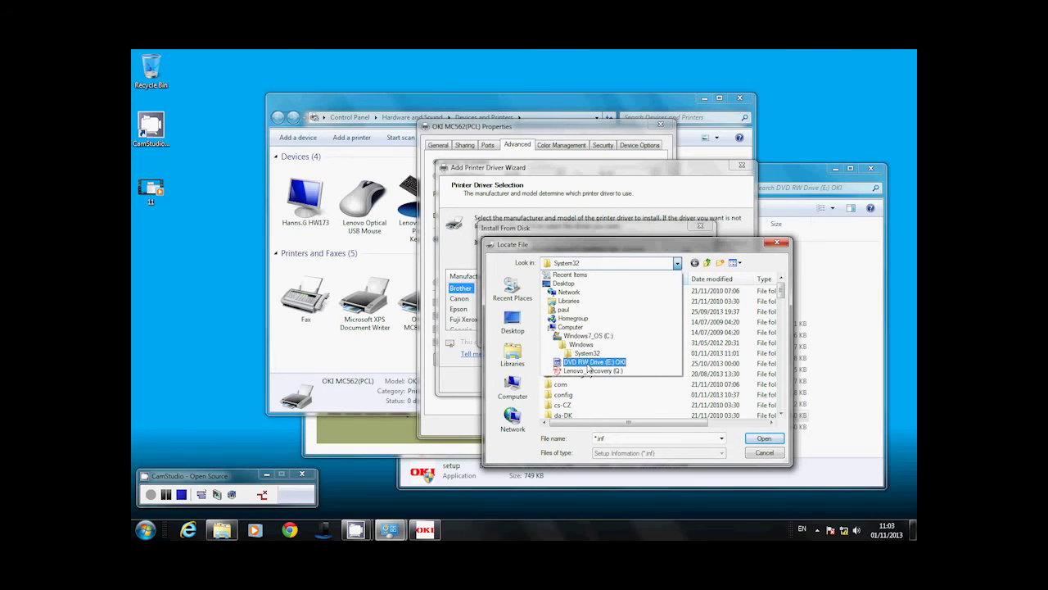
{"action": "left_click", "coordinate": [588, 366]}
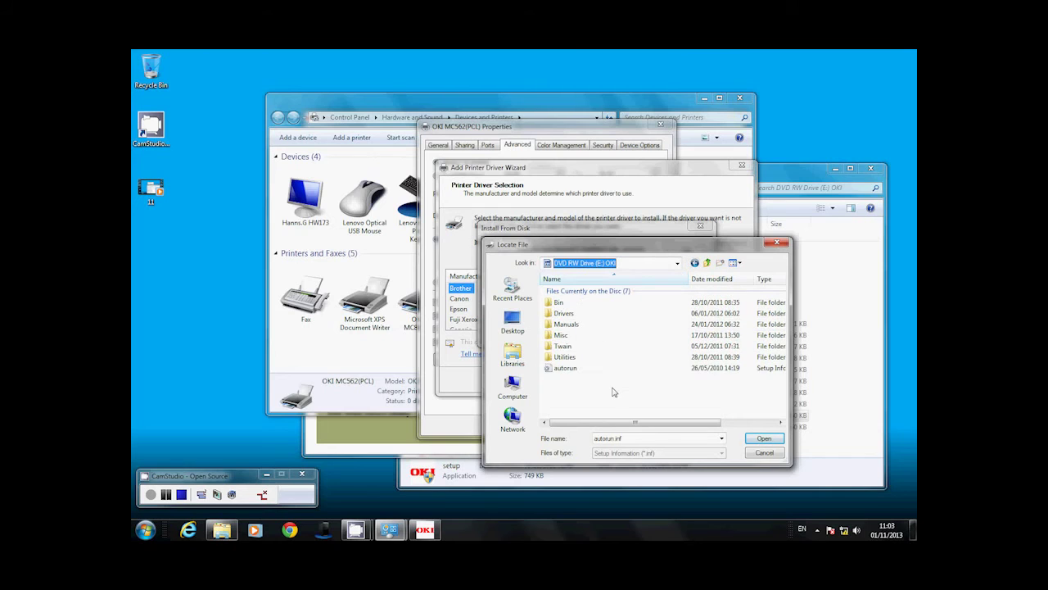
{"action": "double_click", "coordinate": [557, 314]}
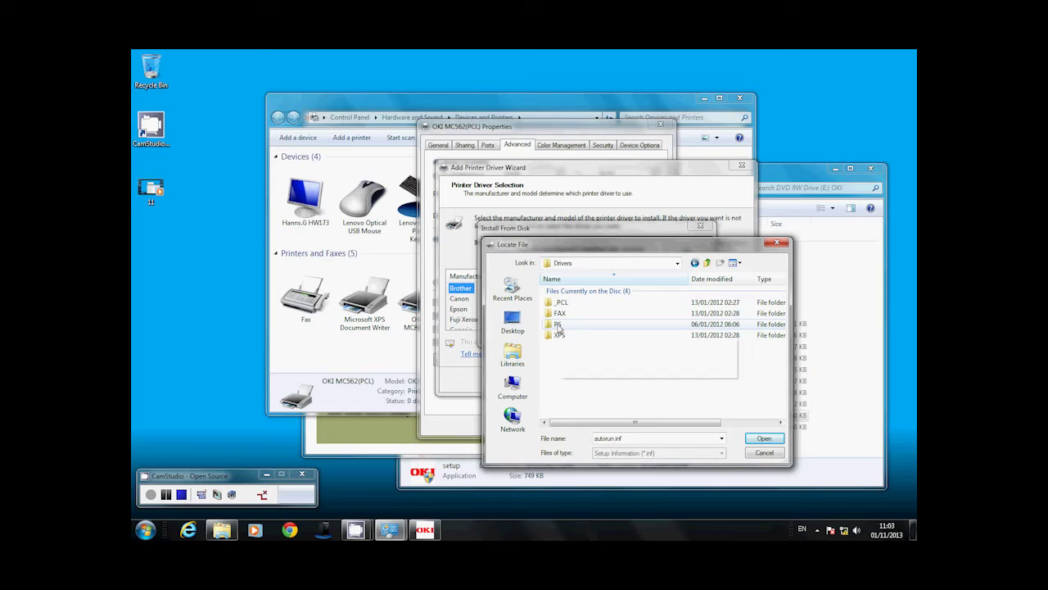
{"action": "double_click", "coordinate": [557, 326]}
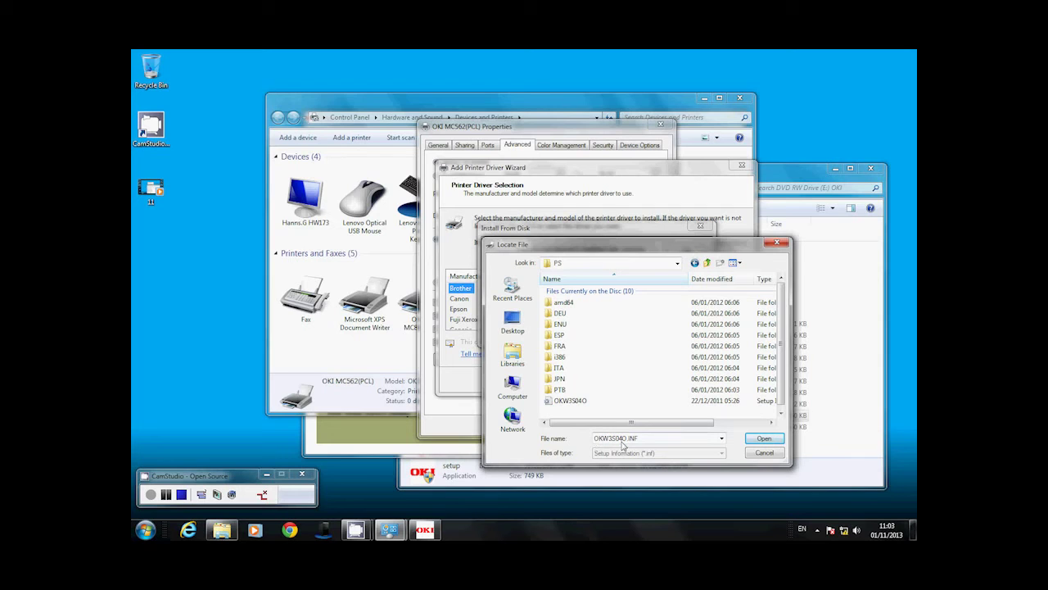
{"action": "left_click", "coordinate": [570, 401]}
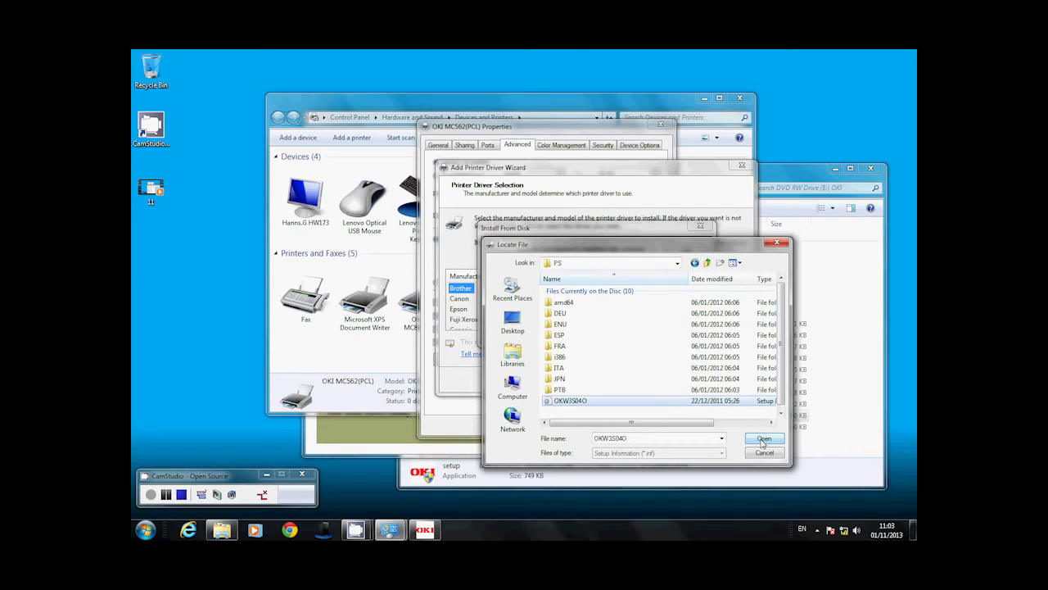
{"action": "left_click", "coordinate": [764, 438]}
{"action": "left_click", "coordinate": [688, 254]}
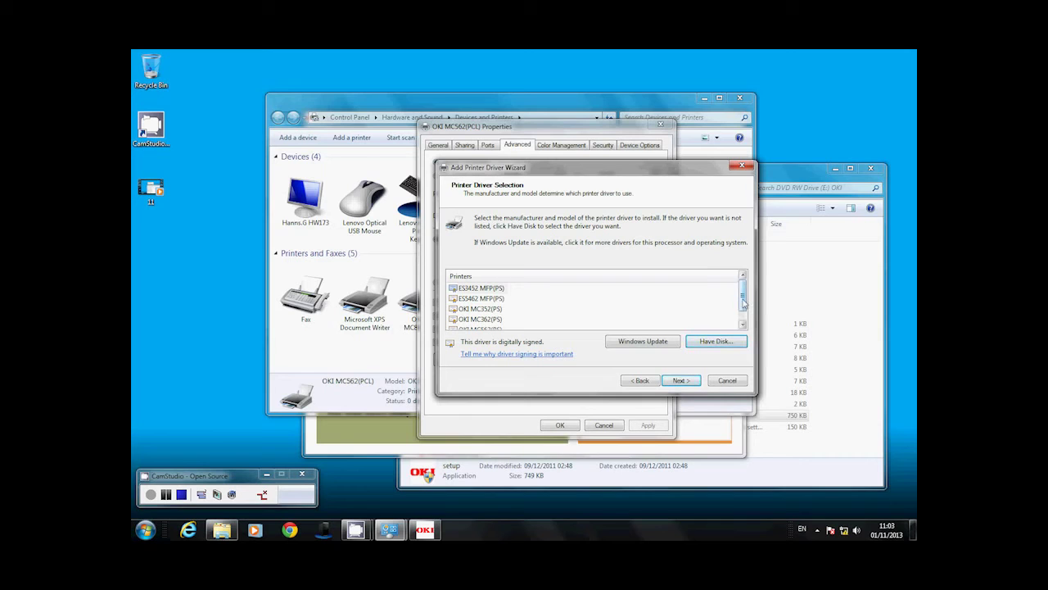
Select the OKI MC562(PS) printer driver and complete the Add Printer Driver Wizard
{"action": "left_click_drag", "start_coordinate": [745, 304], "coordinate": [743, 317]}
{"action": "left_click", "coordinate": [480, 318]}
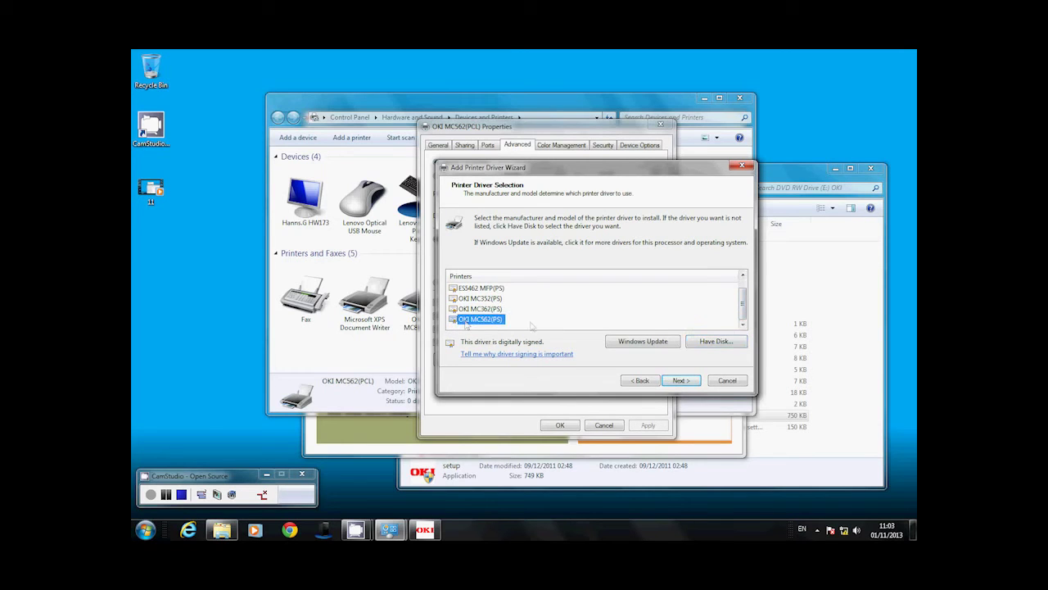
{"action": "left_click", "coordinate": [684, 381]}
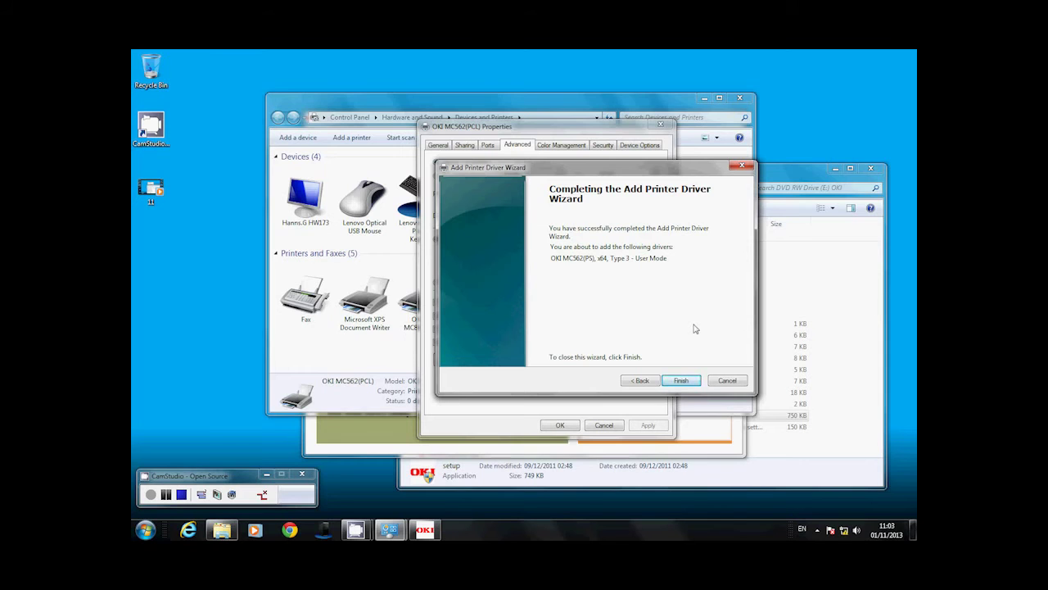
{"action": "key", "text": "Return"}
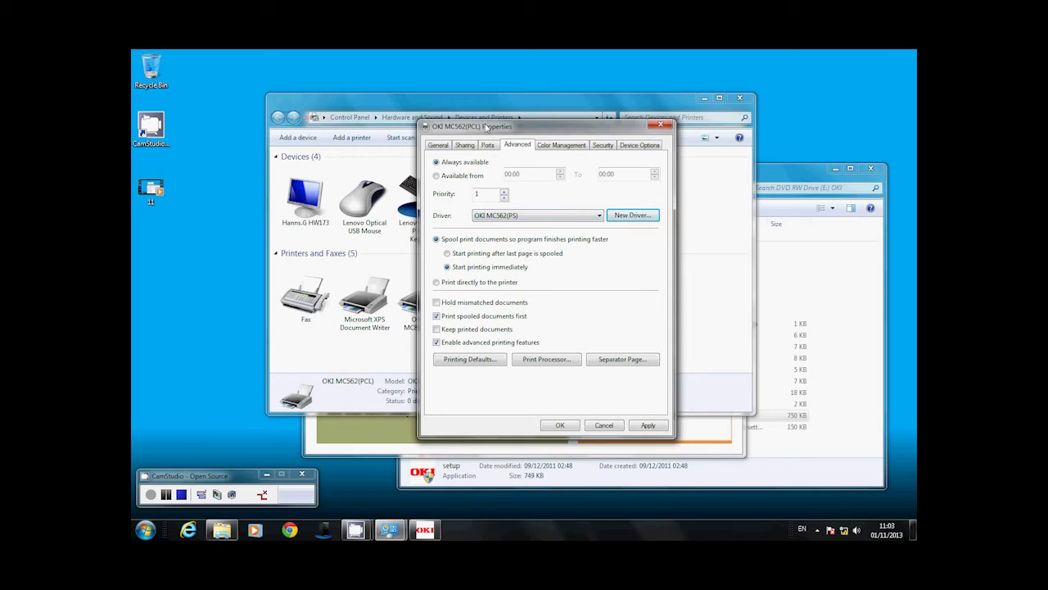
Start adding another printer driver and browse for its files on a disk
{"action": "left_click", "coordinate": [633, 214]}
{"action": "left_click", "coordinate": [681, 380]}
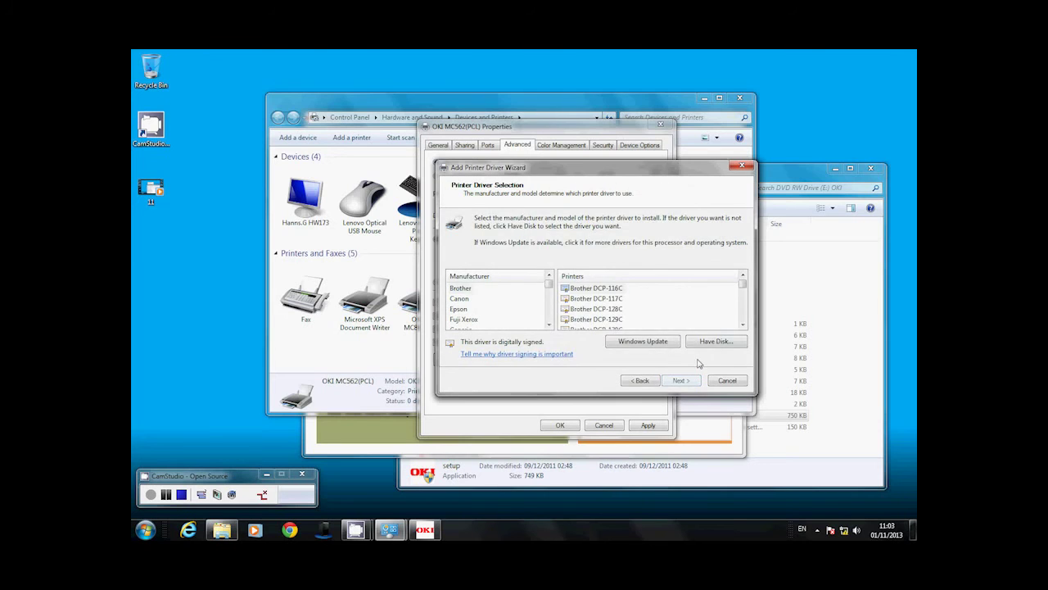
{"action": "left_click", "coordinate": [714, 342]}
{"action": "left_click", "coordinate": [685, 332]}
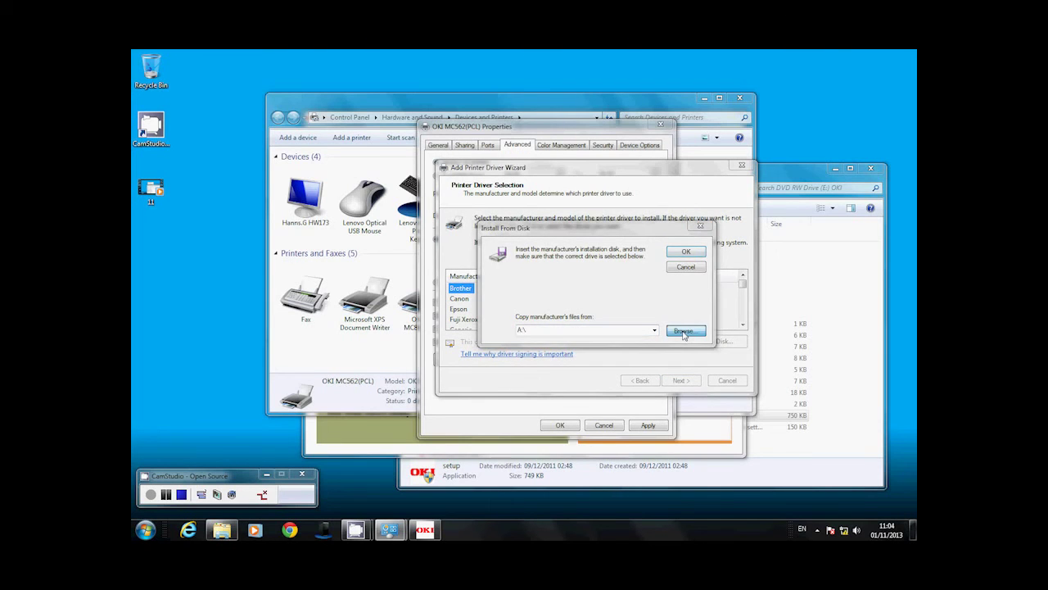
Locate the OKW3C04O setup information file in the Drivers\_PCL folder on the OKI disc, and cancel adding the driver
{"action": "left_click", "coordinate": [679, 263]}
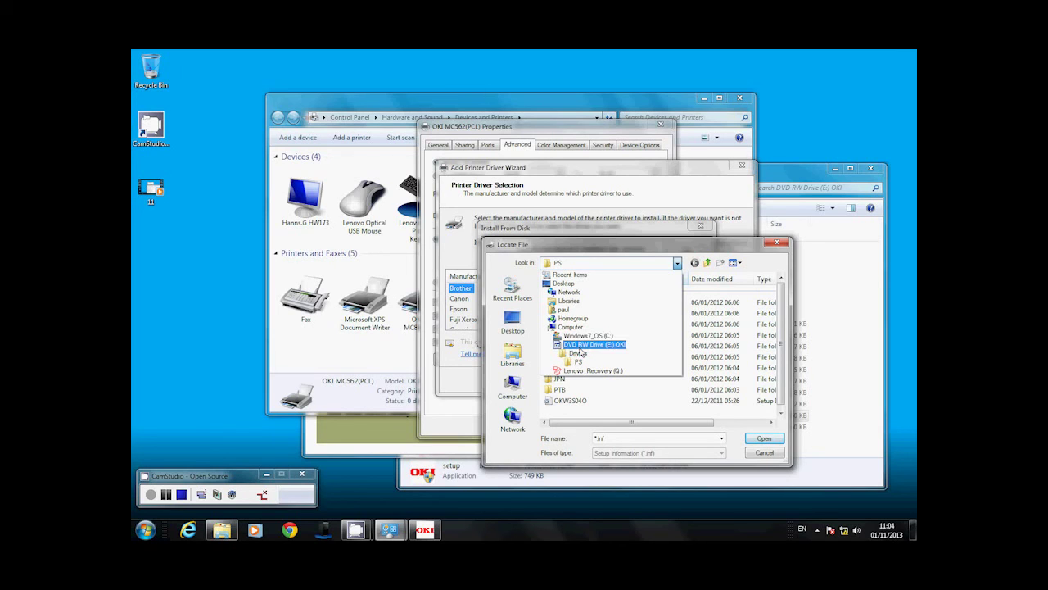
{"action": "left_click", "coordinate": [589, 345]}
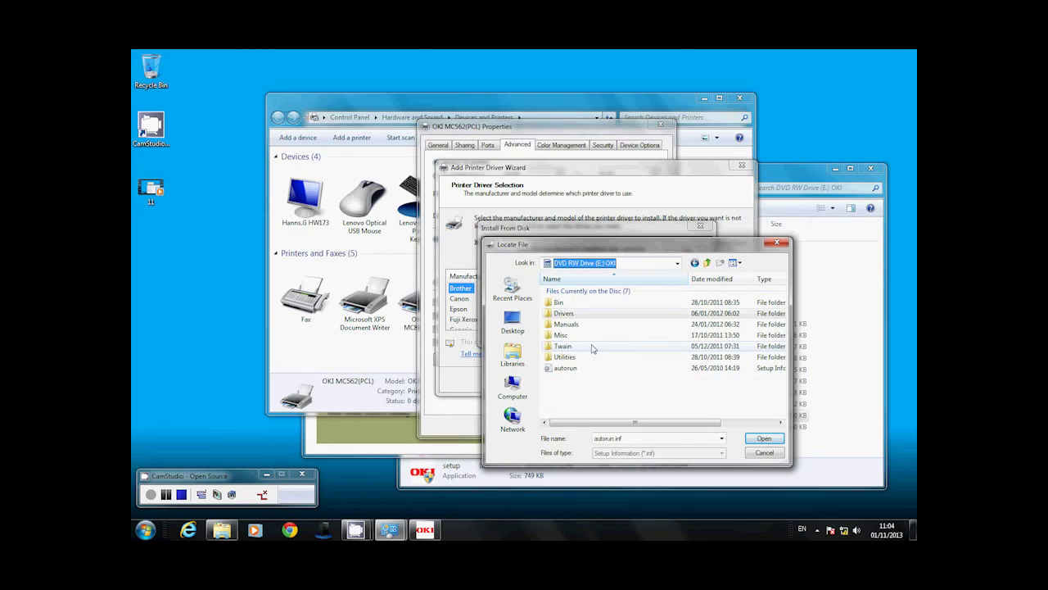
{"action": "left_click", "coordinate": [564, 314]}
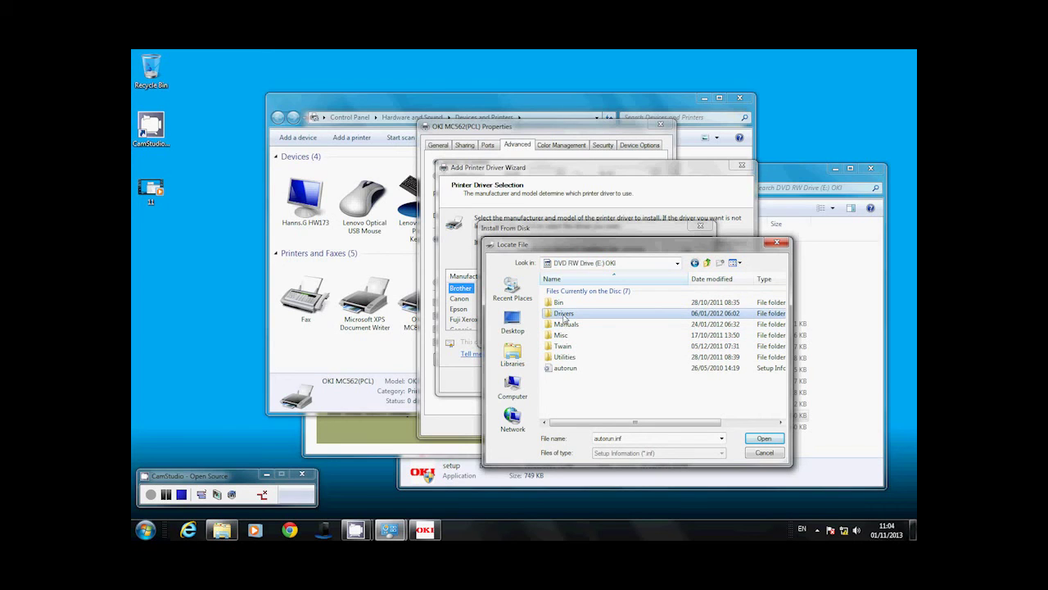
{"action": "double_click", "coordinate": [563, 316]}
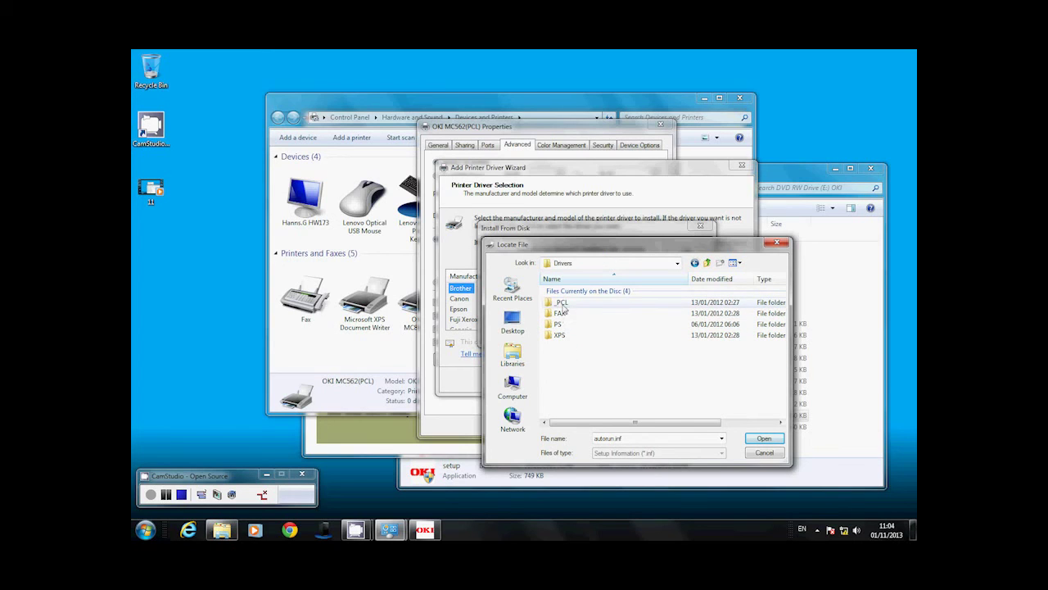
{"action": "double_click", "coordinate": [562, 303]}
{"action": "left_click", "coordinate": [781, 337]}
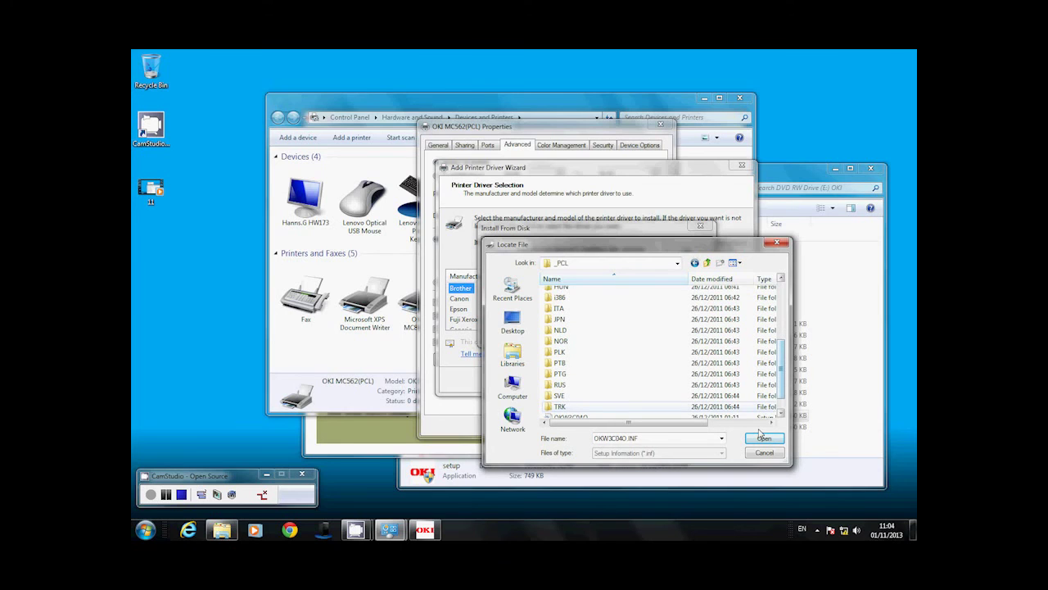
{"action": "left_click", "coordinate": [580, 418]}
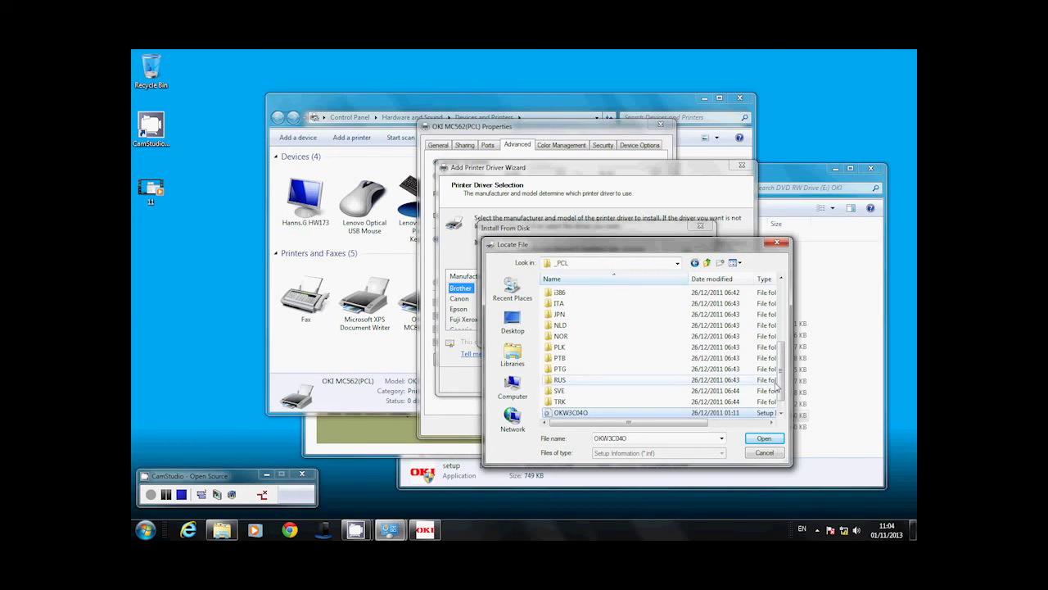
{"action": "left_click", "coordinate": [773, 456]}
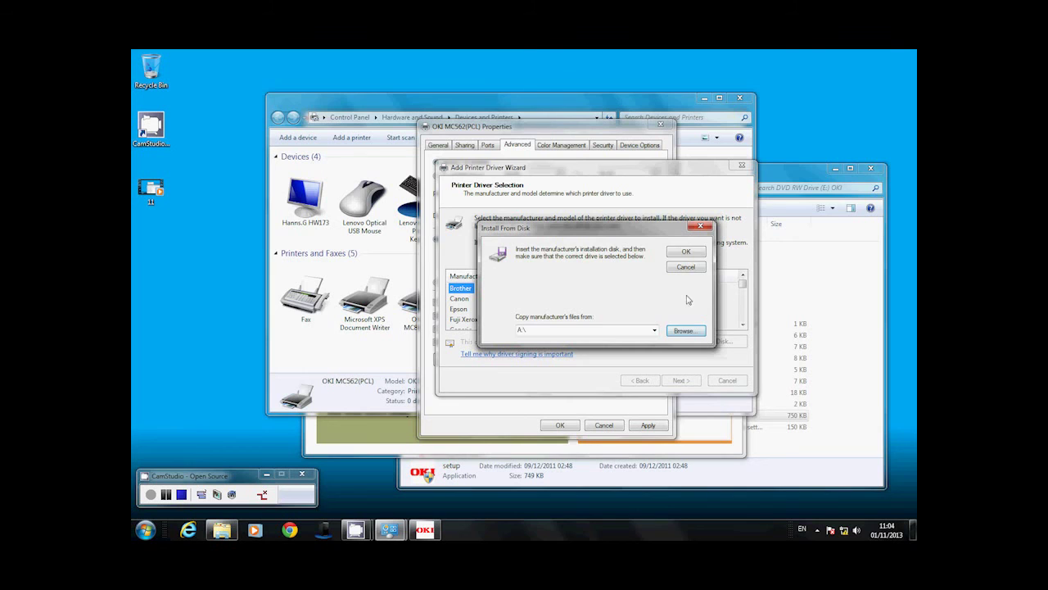
{"action": "key", "text": "Escape"}
{"action": "key", "text": "Escape"}
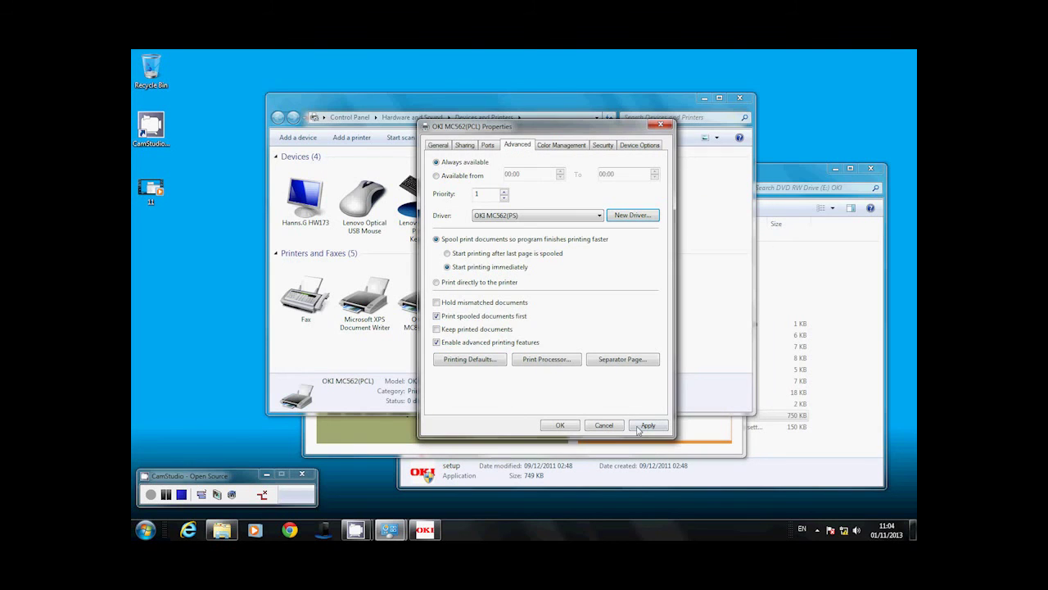
Apply the OKI MC562(PS) driver to the OKI MC562 printer and close its properties
{"action": "left_click", "coordinate": [648, 425]}
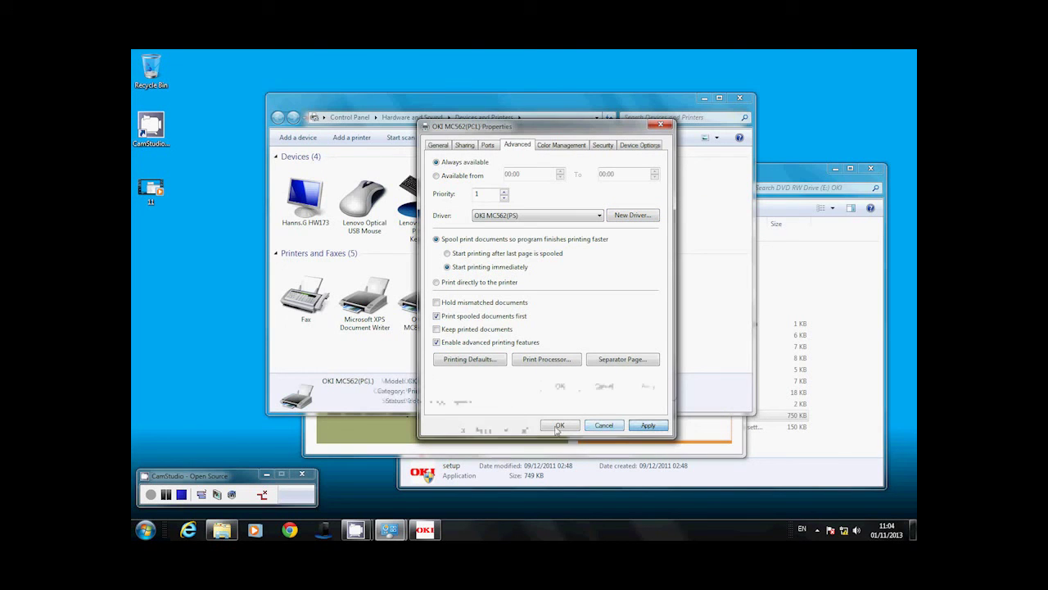
{"action": "left_click", "coordinate": [575, 387]}
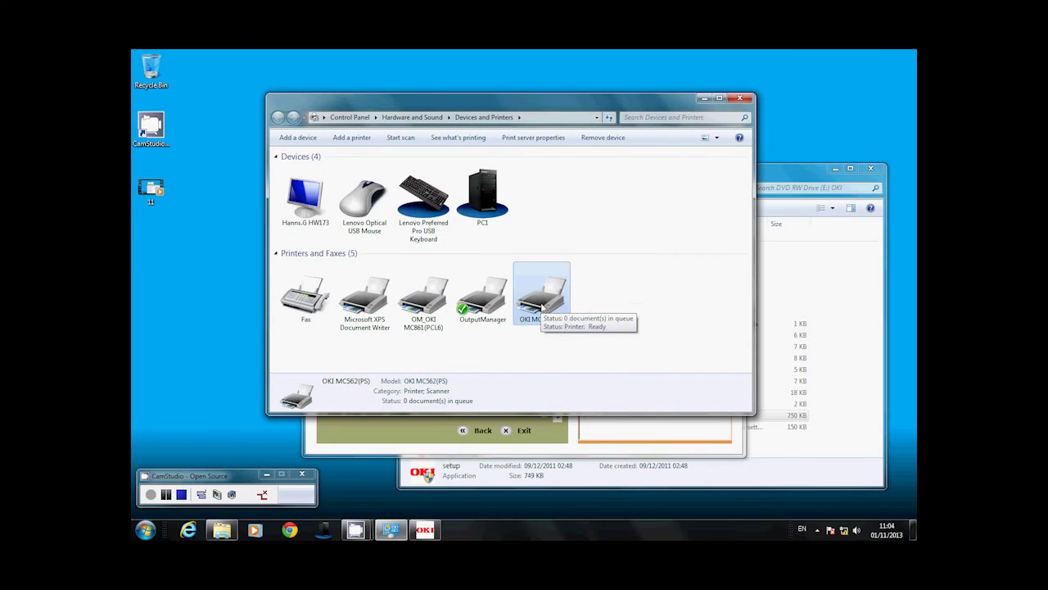
Switch the OKI MC562(PS) printer to the OKI MC562(PCL) driver in its advanced printer properties and save the change
{"action": "right_click", "coordinate": [543, 307]}
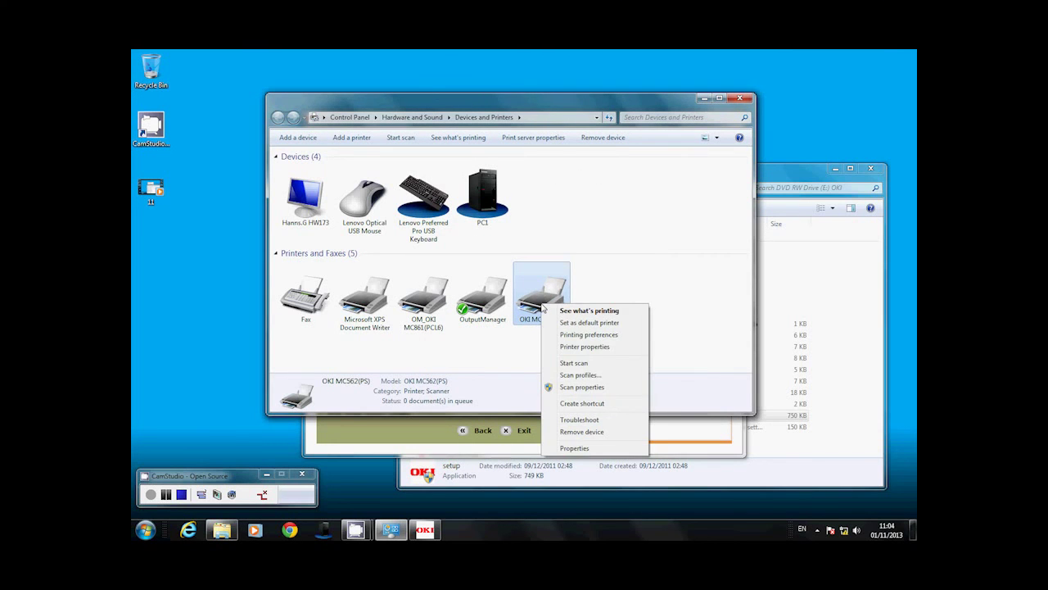
{"action": "left_click", "coordinate": [587, 346]}
{"action": "left_click", "coordinate": [699, 261]}
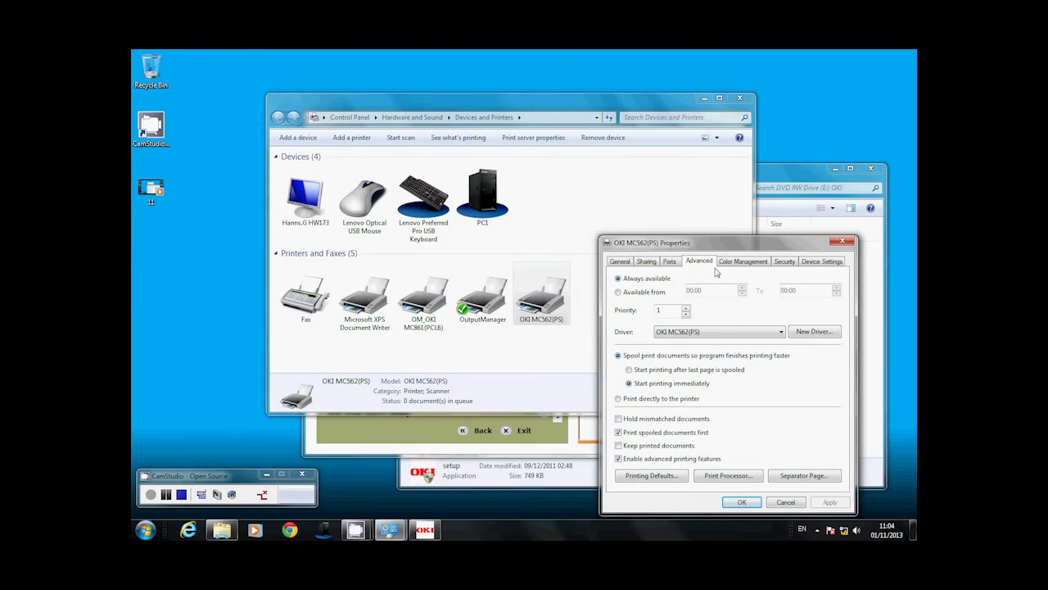
{"action": "left_click", "coordinate": [781, 331]}
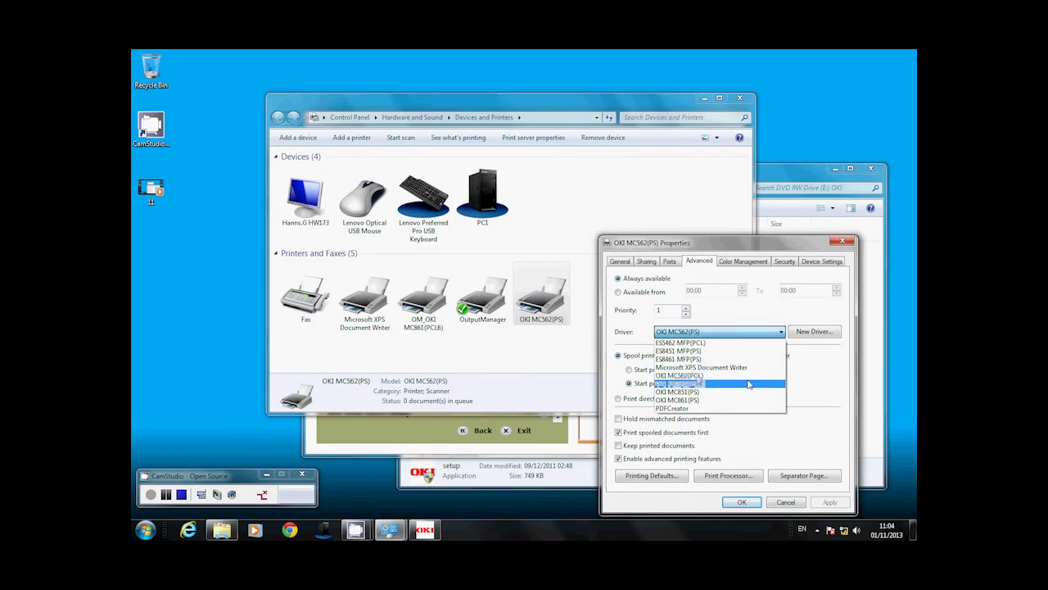
{"action": "left_click", "coordinate": [690, 375]}
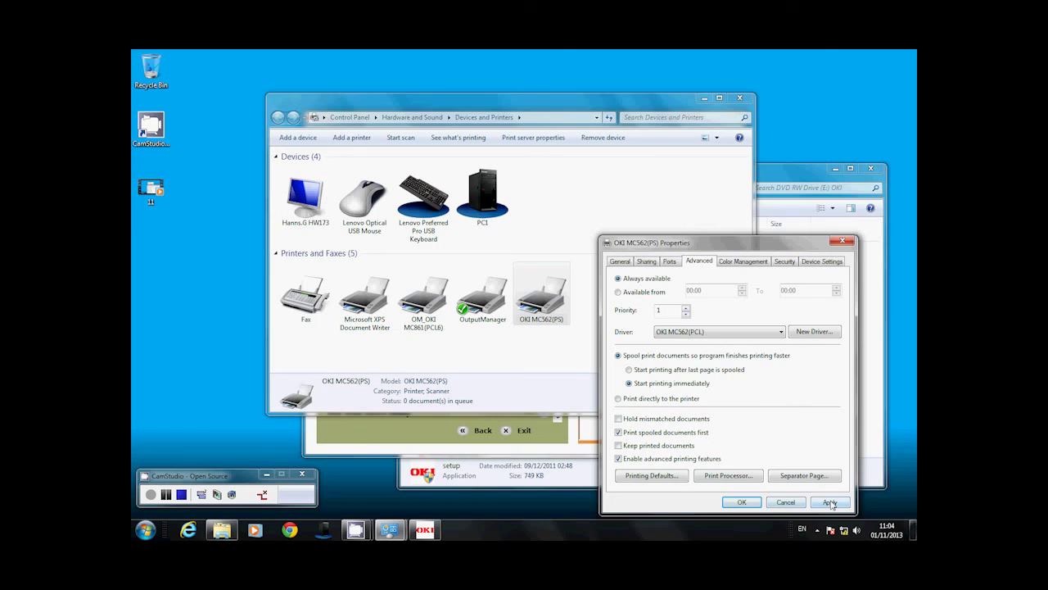
{"action": "left_click", "coordinate": [819, 502]}
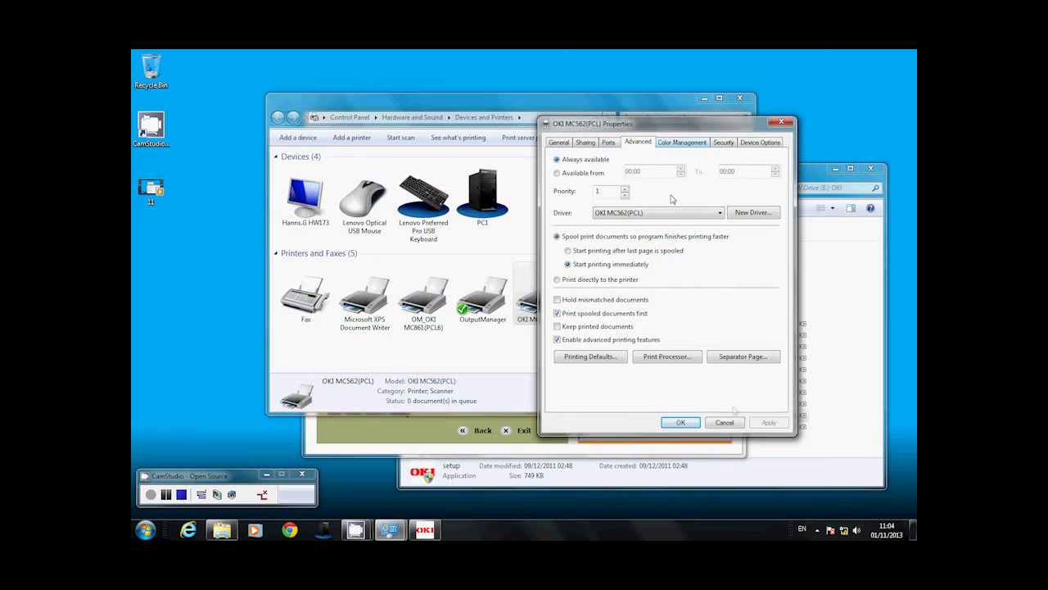
{"action": "left_click", "coordinate": [686, 429]}
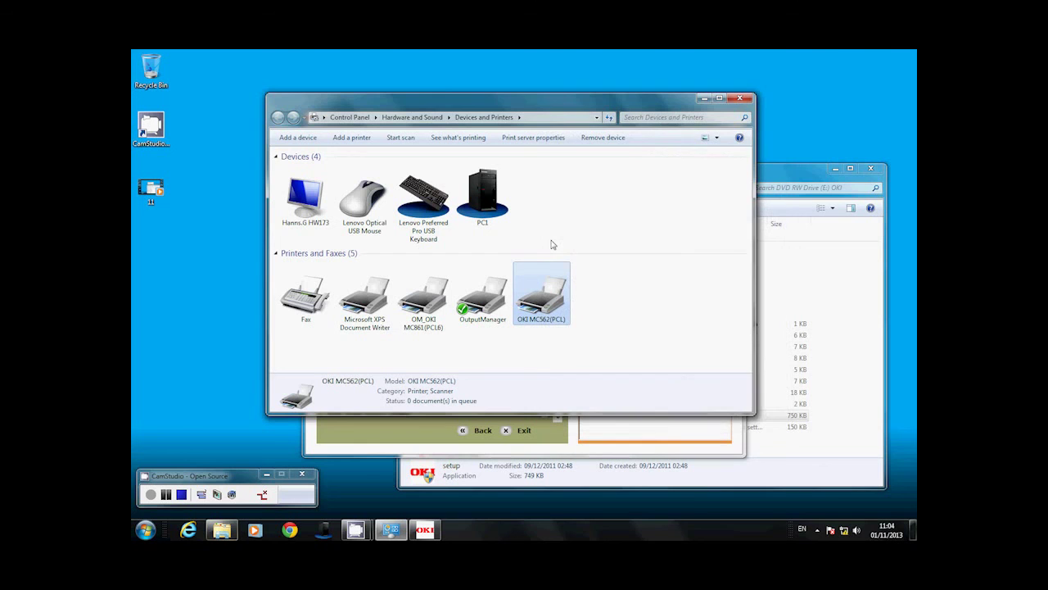